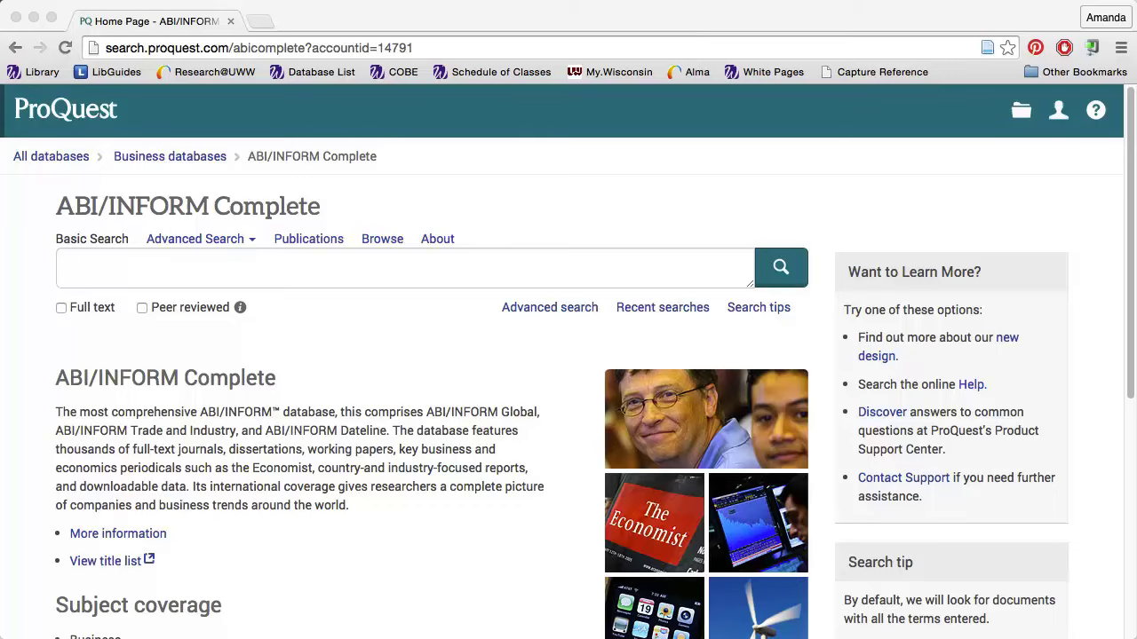
In Advanced Search, enter "corporate social responsibility" AND "customer loyalty" as exact phrases.
click(535, 307)
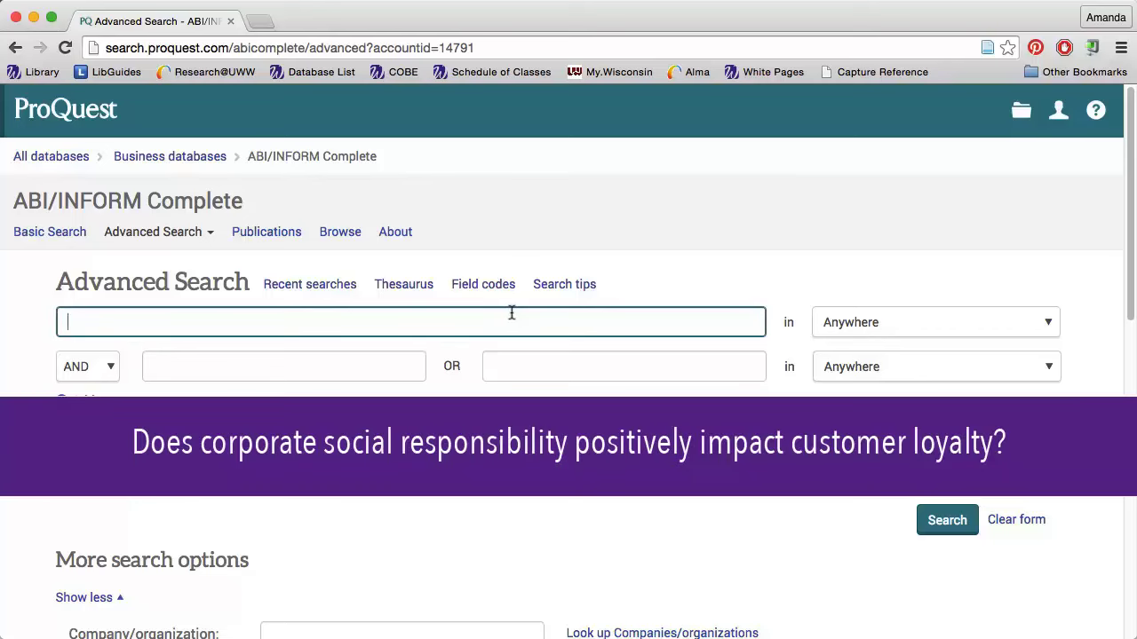
text("corporate social responsibility")
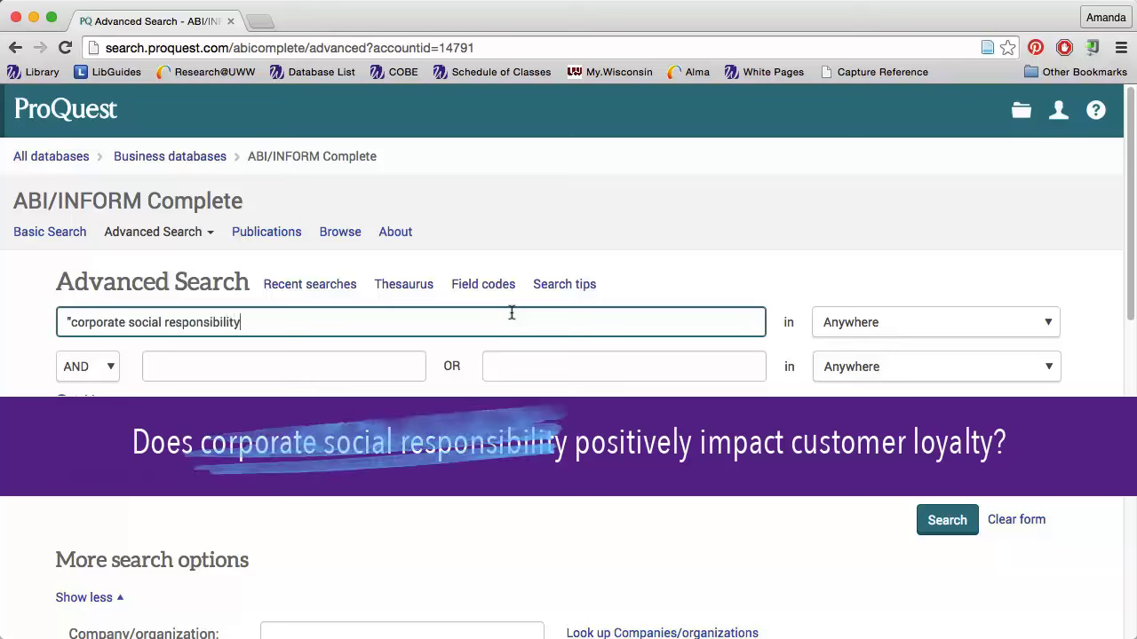
click(263, 353)
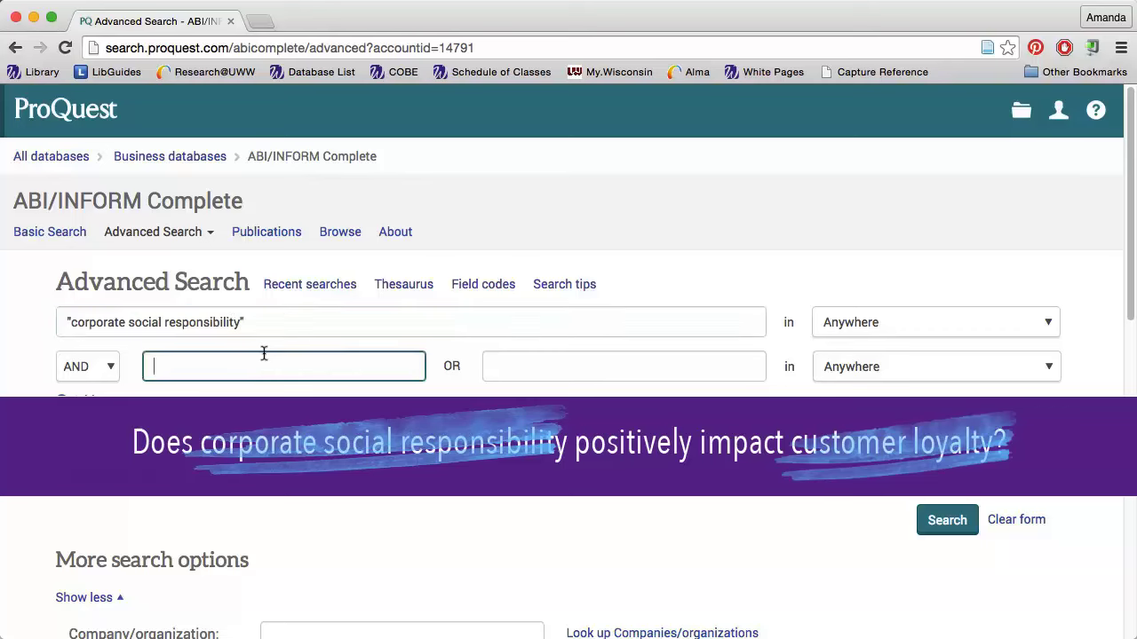
text("customer loyalty")
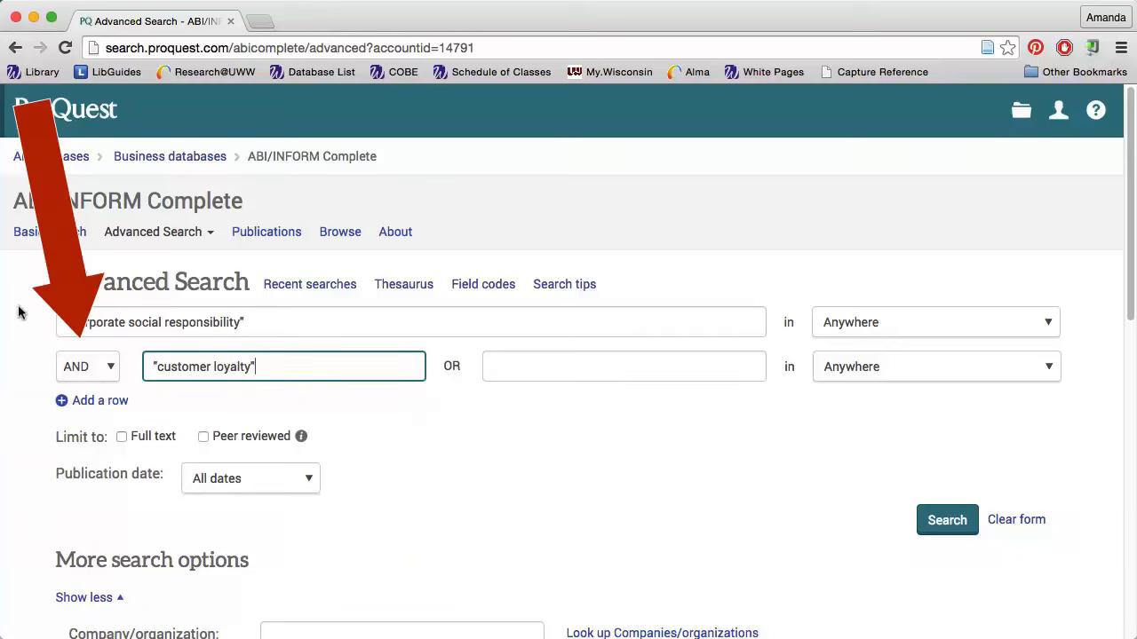
Keep the second row's operator as AND and add OR "customer satisfaction" beside customer loyalty.
click(106, 365)
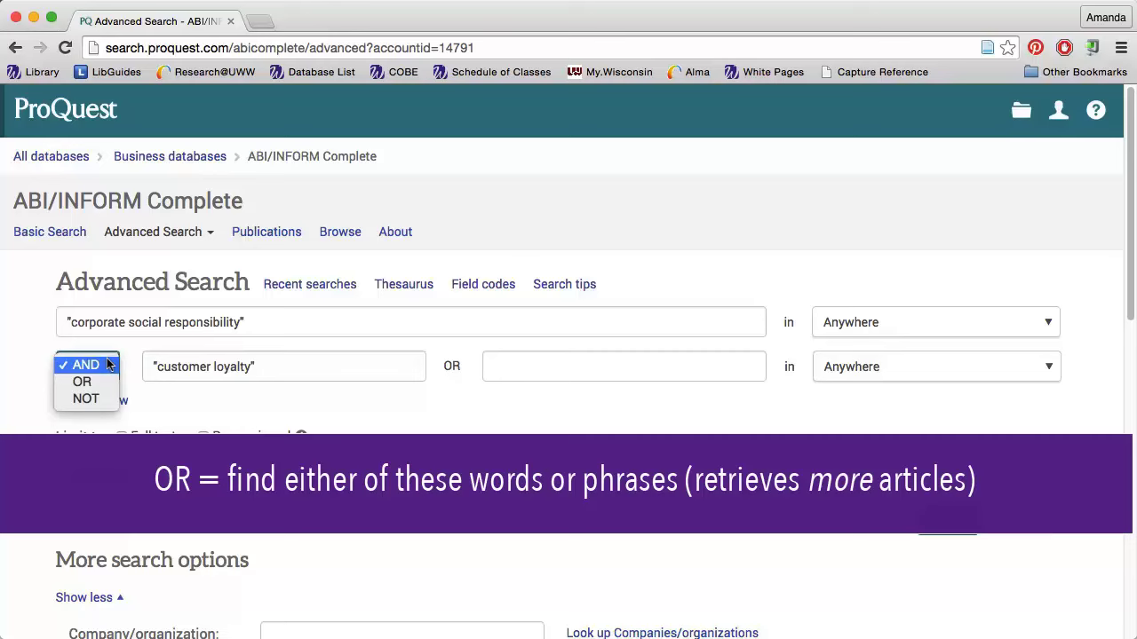
click(557, 360)
click(522, 358)
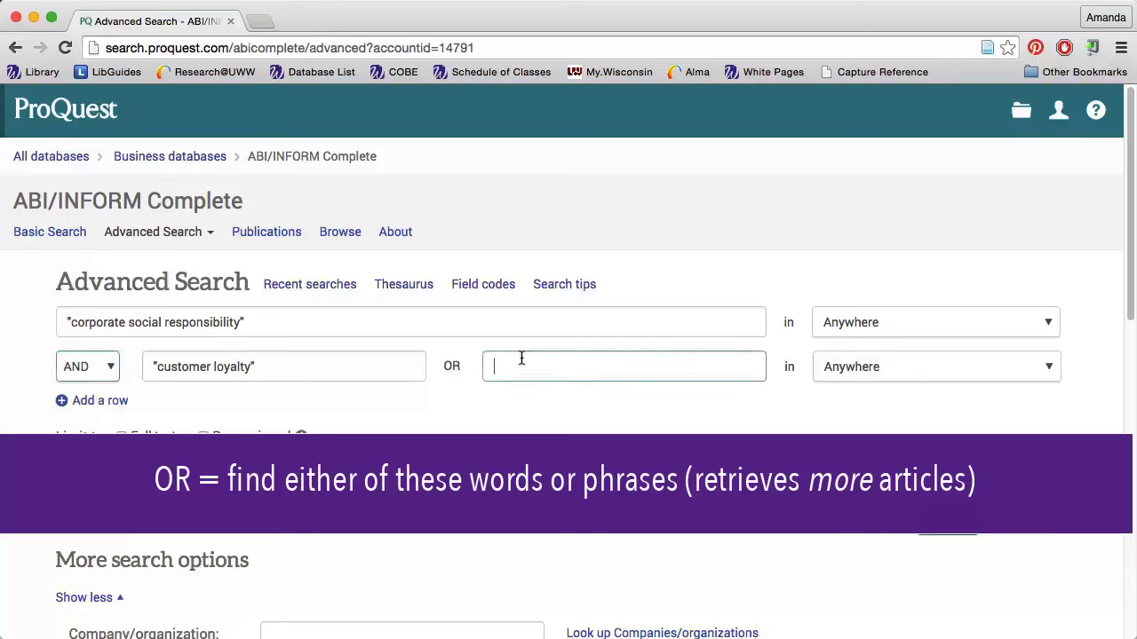
text("customer satisfaction")
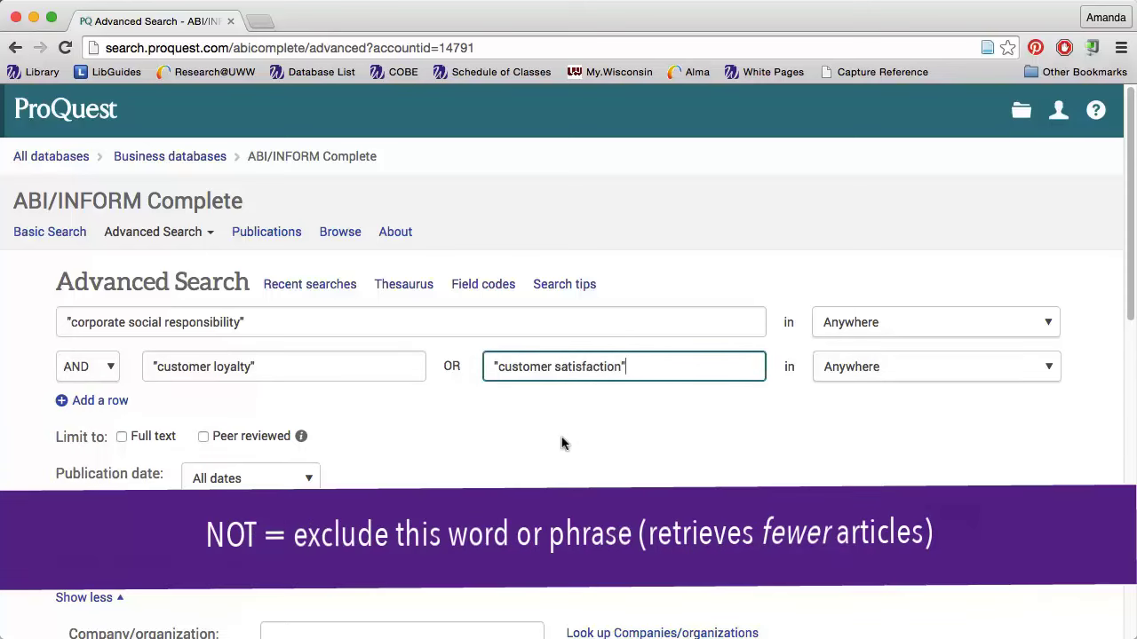
Add a third search row set to NOT that excludes sustainability.
click(93, 399)
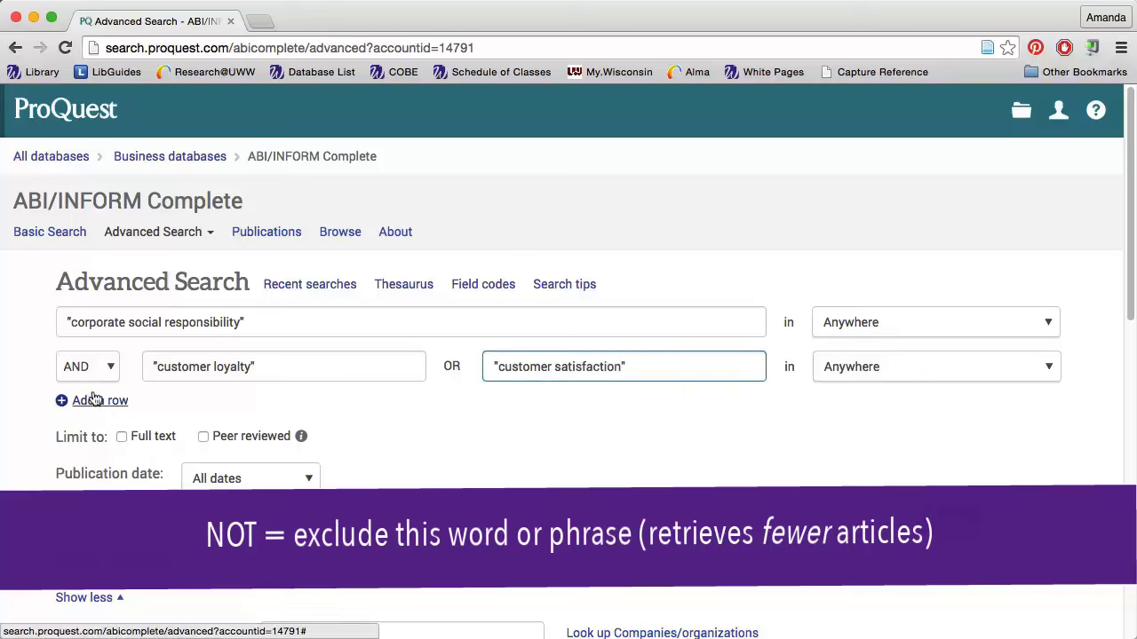
click(88, 409)
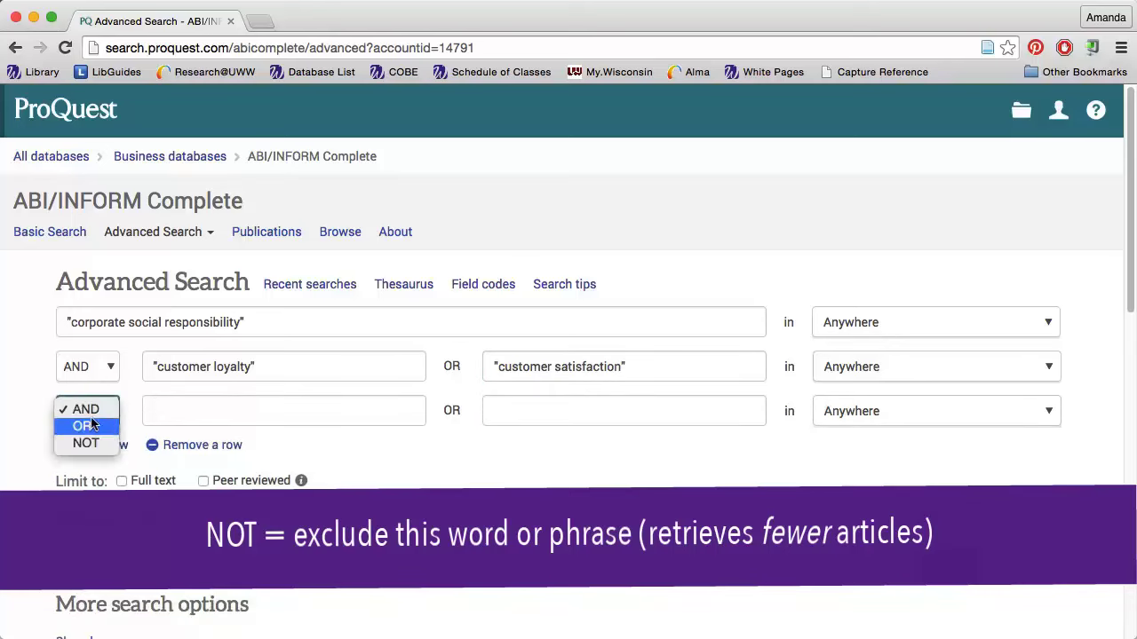
click(88, 443)
click(173, 406)
text(sust)
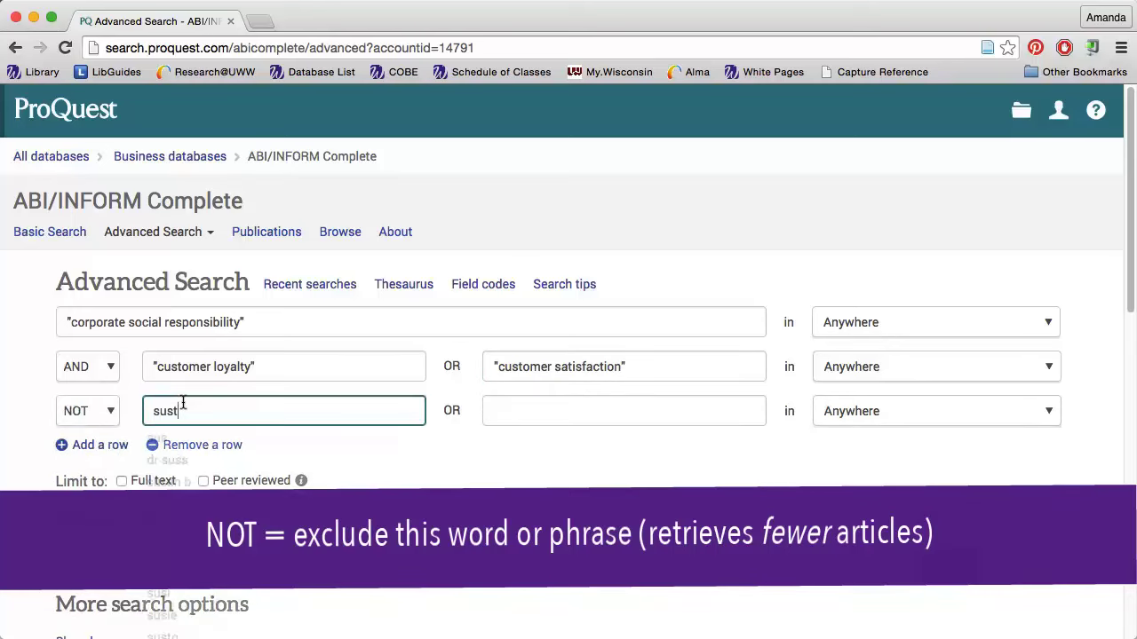
text(ainability)
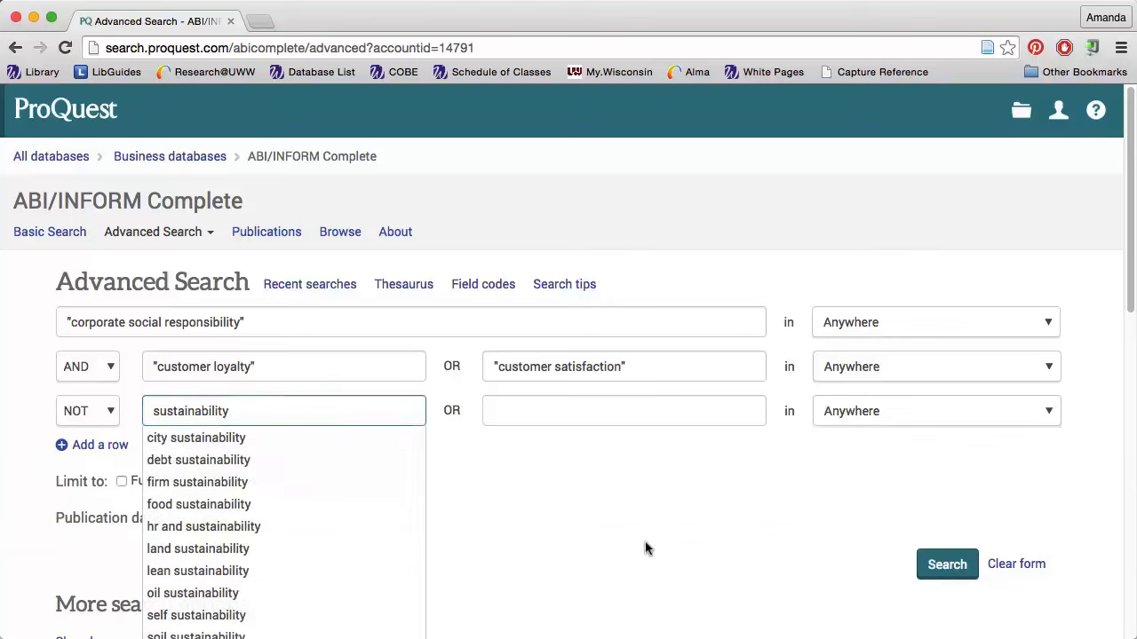
click(850, 524)
Run the Boolean search and show the peer-reviewed breakdown of the results.
click(942, 565)
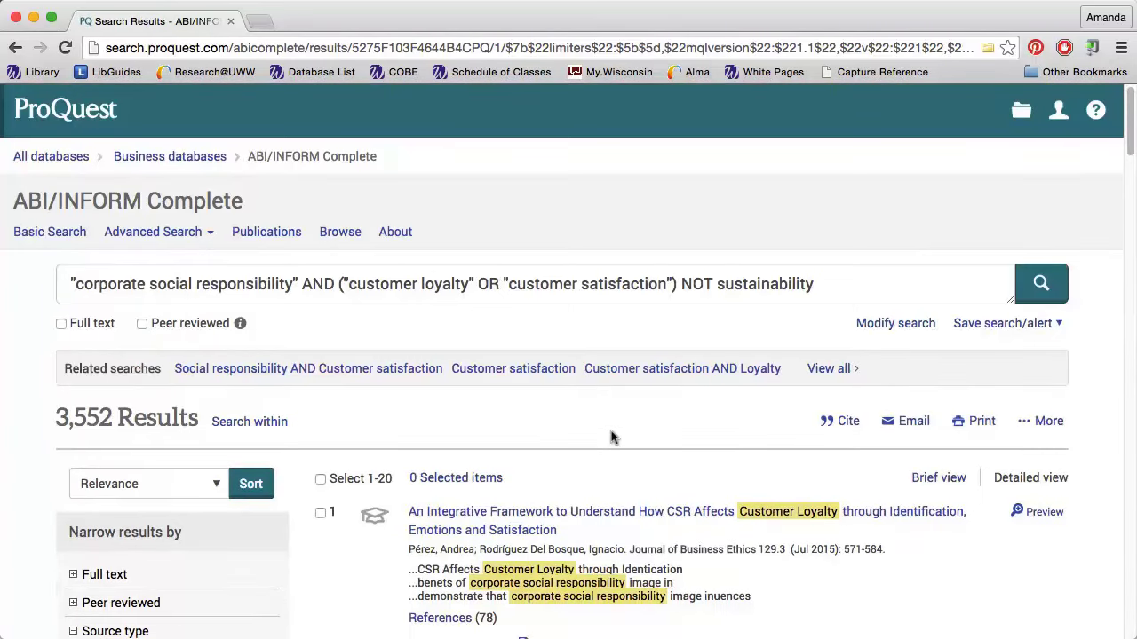
scroll(610, 437, down, 5)
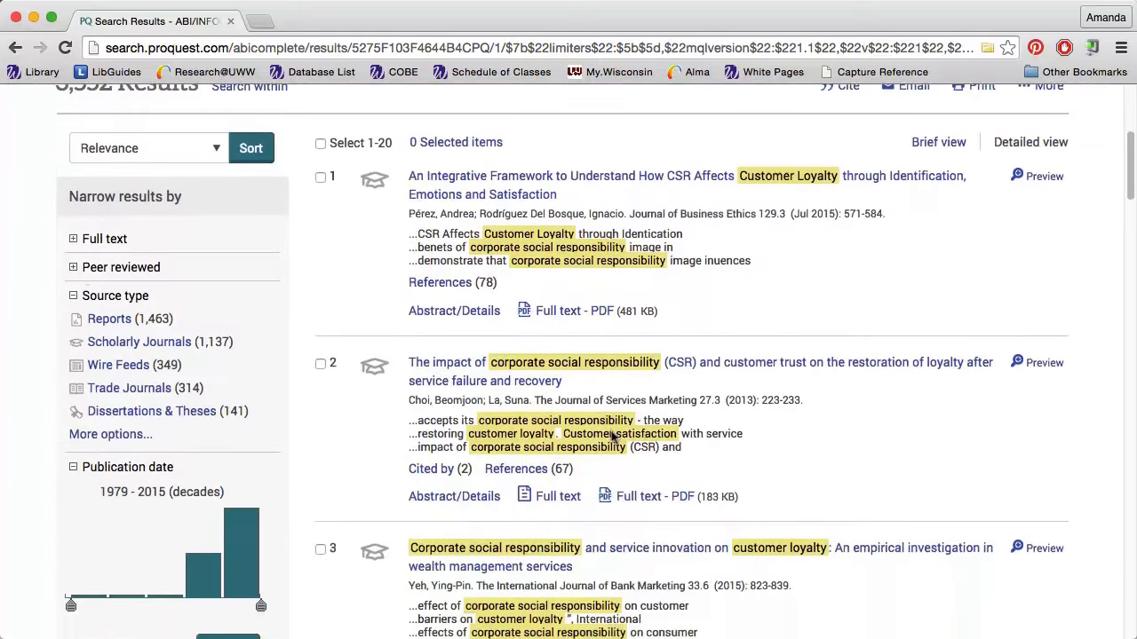
click(64, 256)
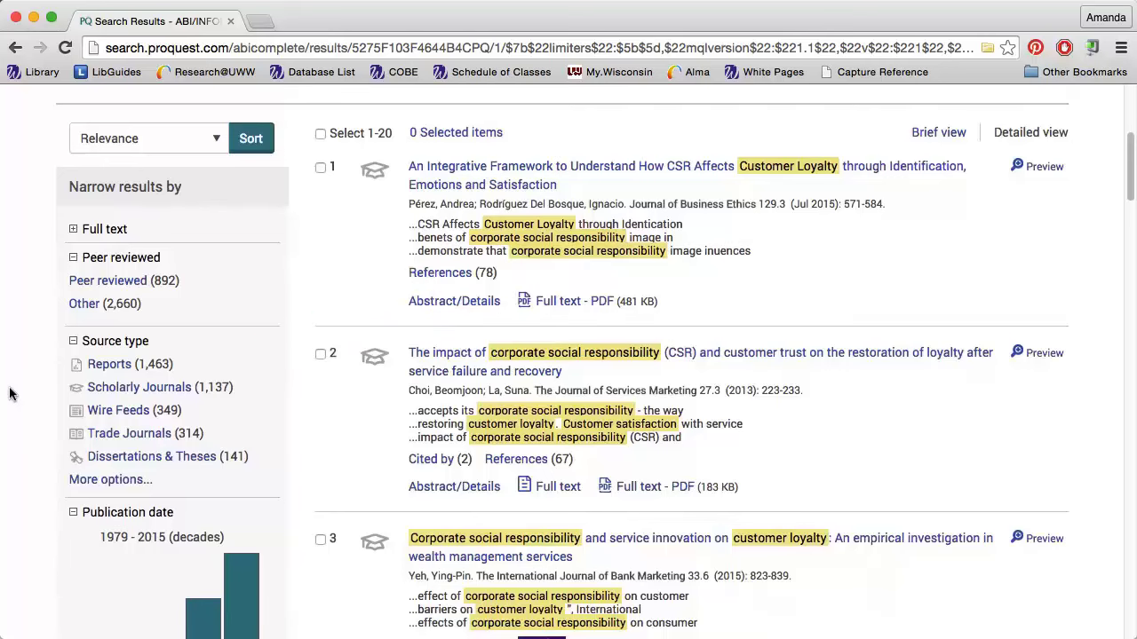
Check the subject breakdown, then open result 6, the banking service CSR article.
scroll(10, 394, down, 5)
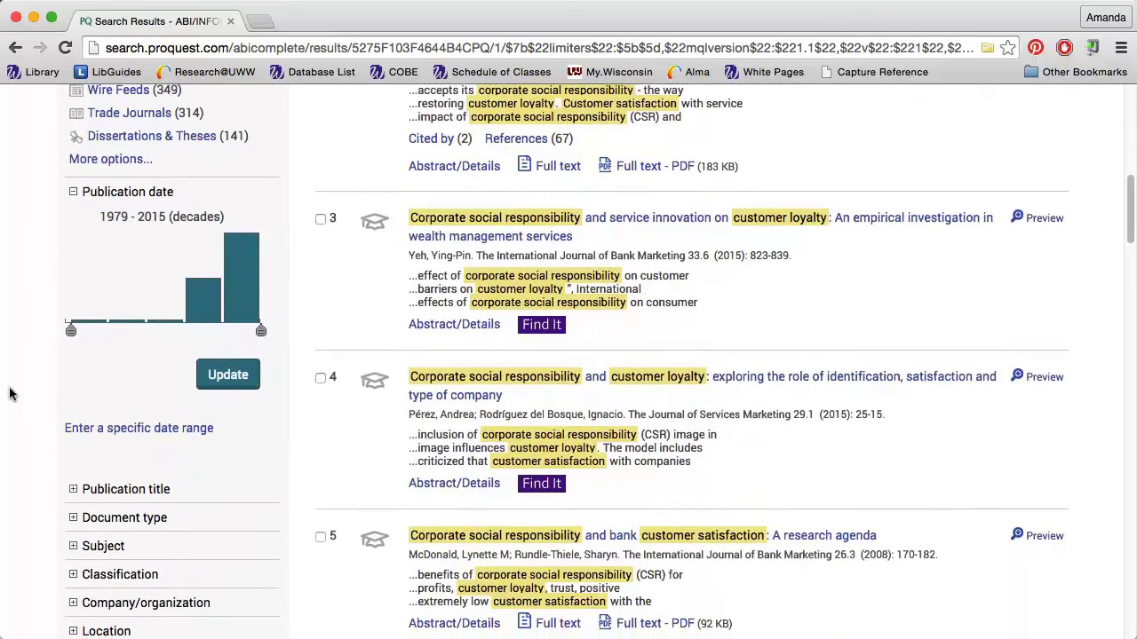
scroll(10, 394, down, 4)
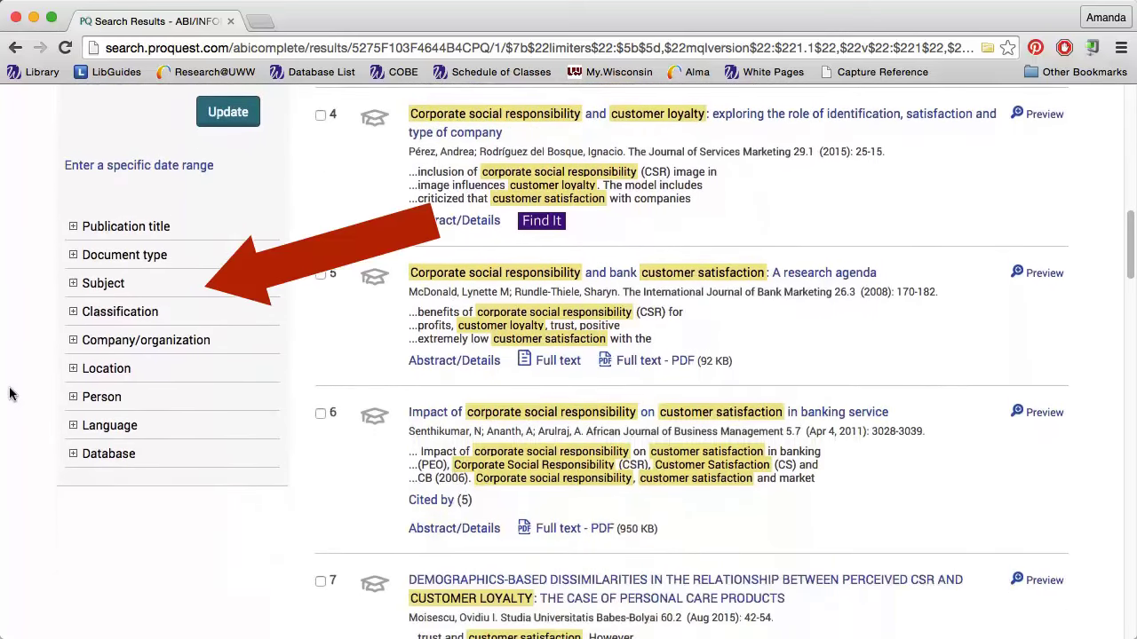
click(63, 282)
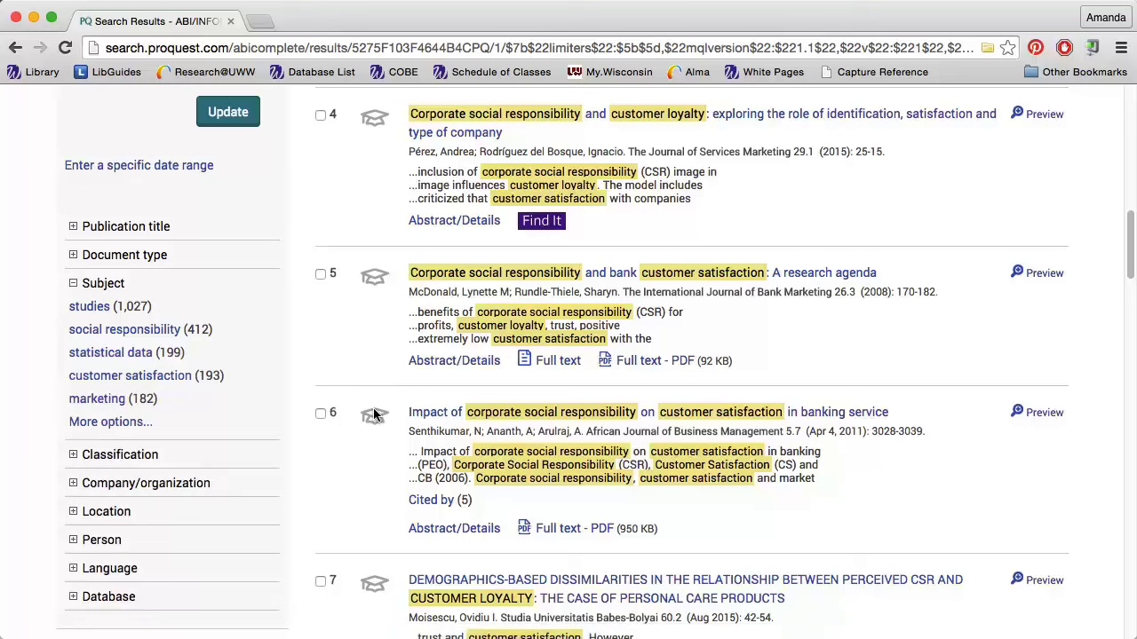
click(495, 417)
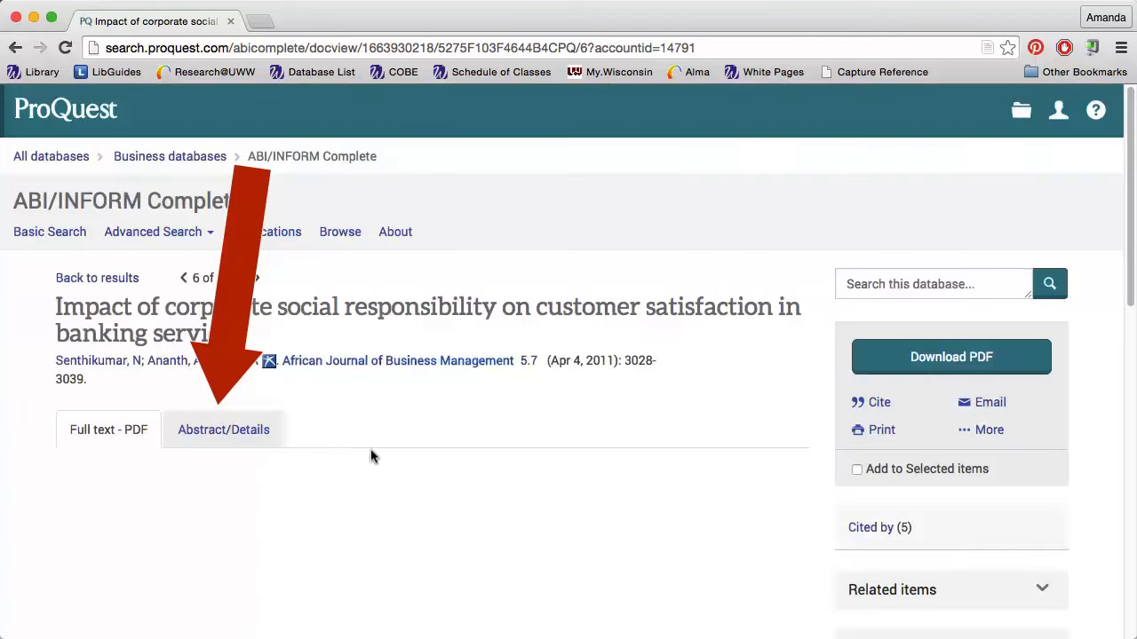
Read through the article's Abstract/Details tab.
scroll(400, 453, down, 1)
click(189, 418)
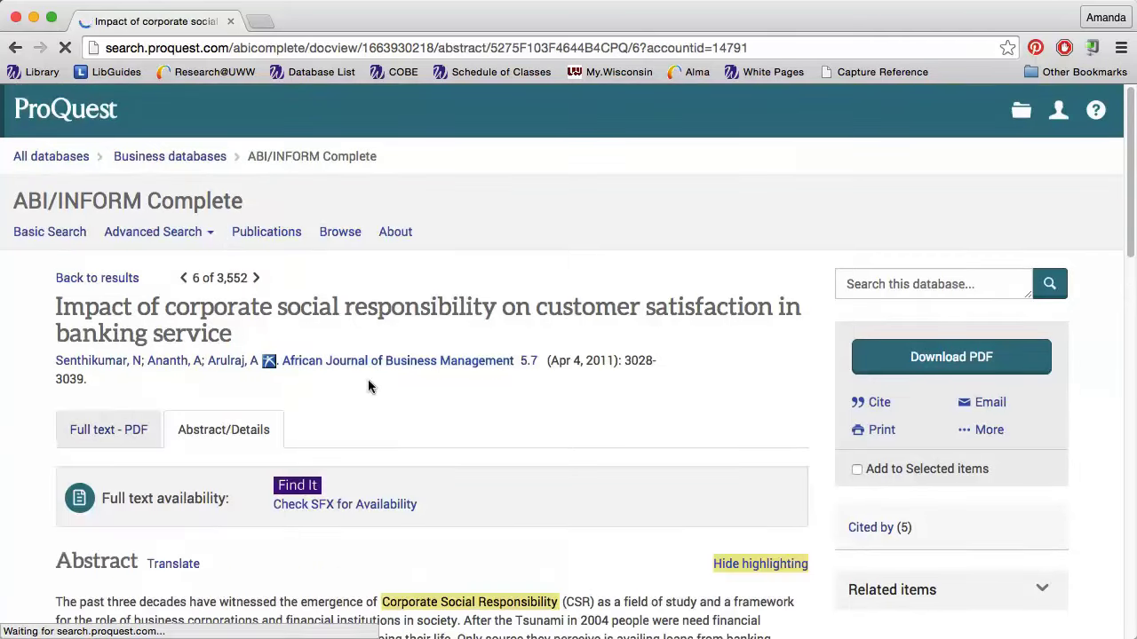
scroll(9, 504, down, 5)
scroll(11, 510, down, 1)
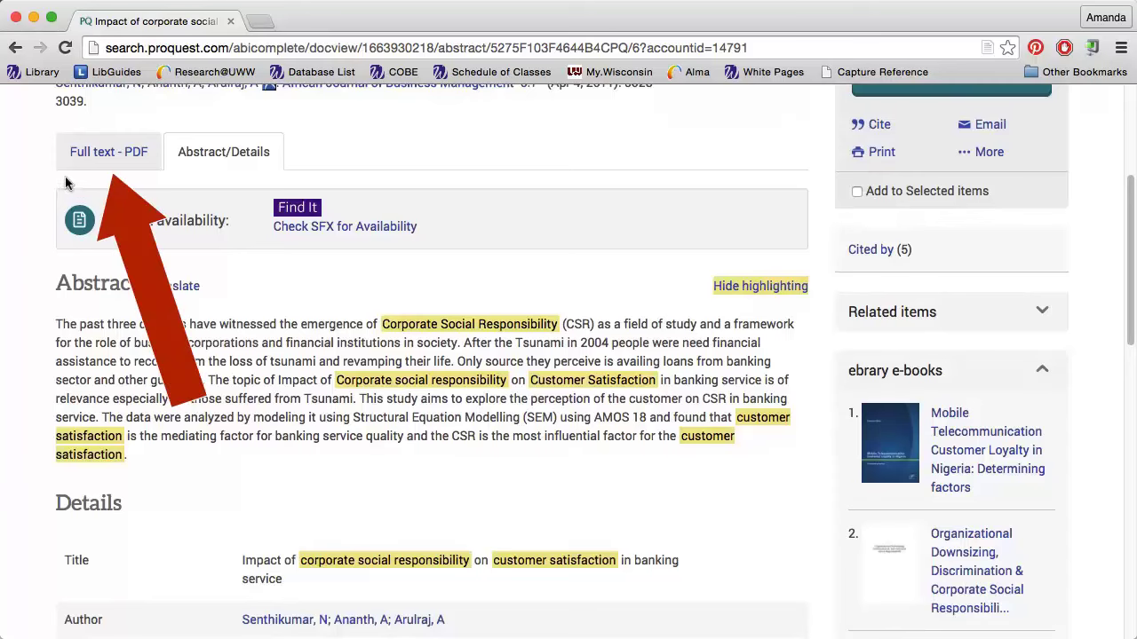
Switch to the Full text - PDF view, showing the paper's first page.
click(95, 147)
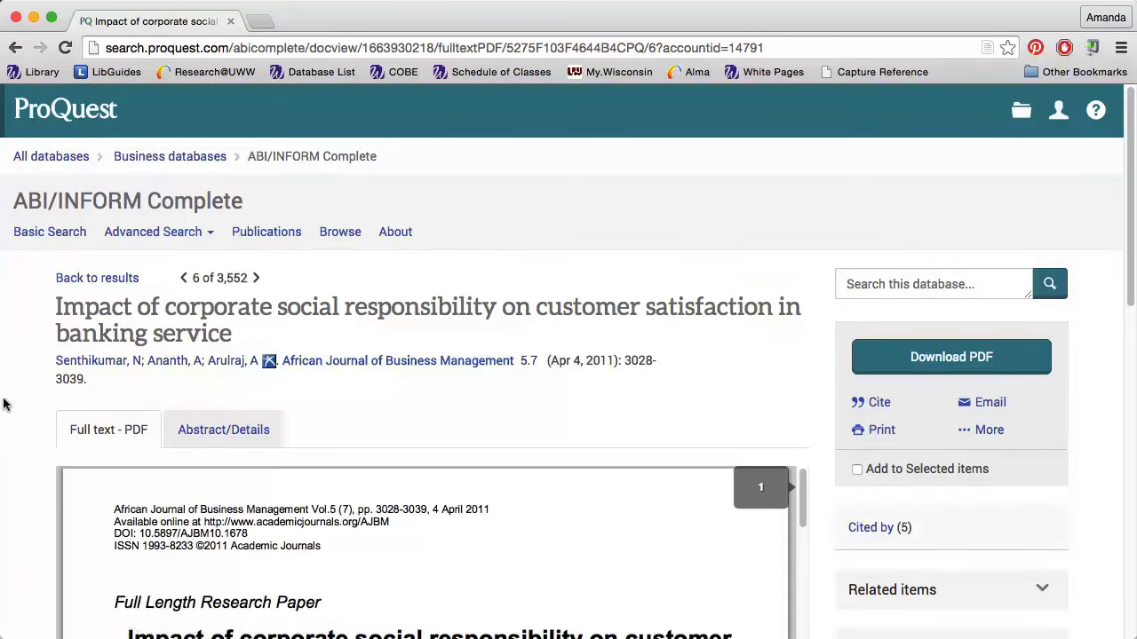
scroll(27, 474, down, 3)
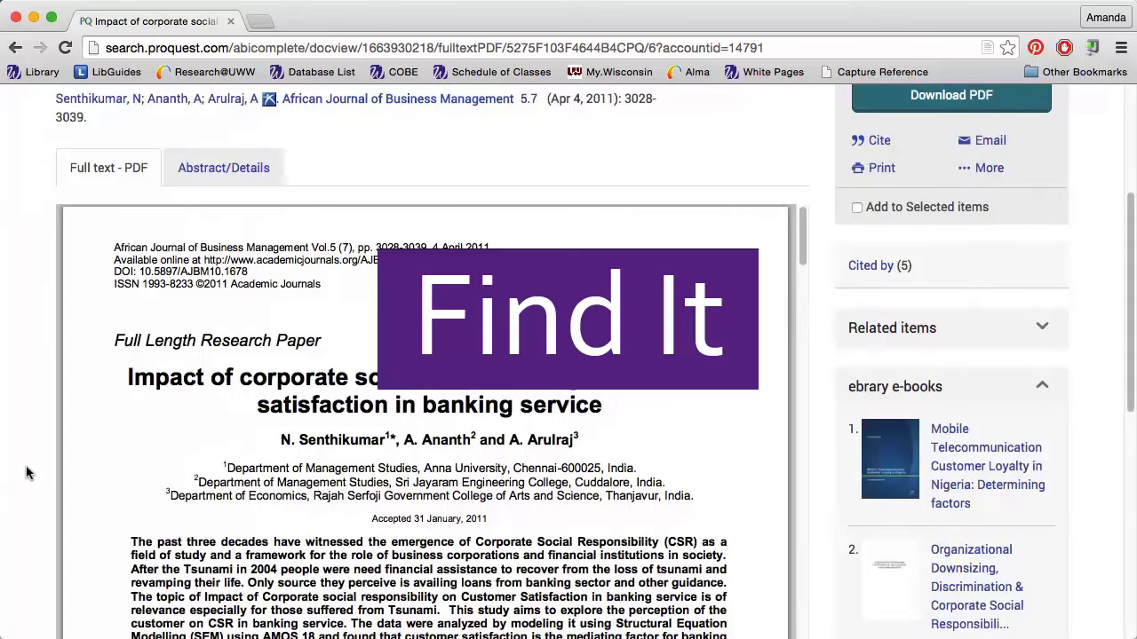
scroll(27, 474, up, 1)
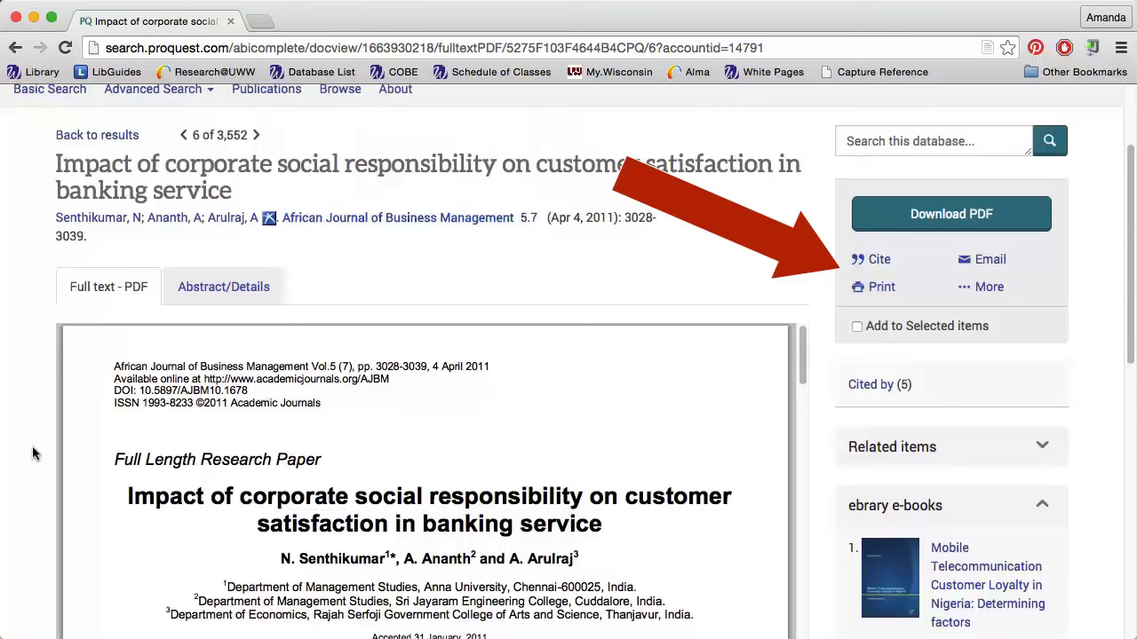
View the article's APA 6th citation, then close the Cite window.
click(859, 256)
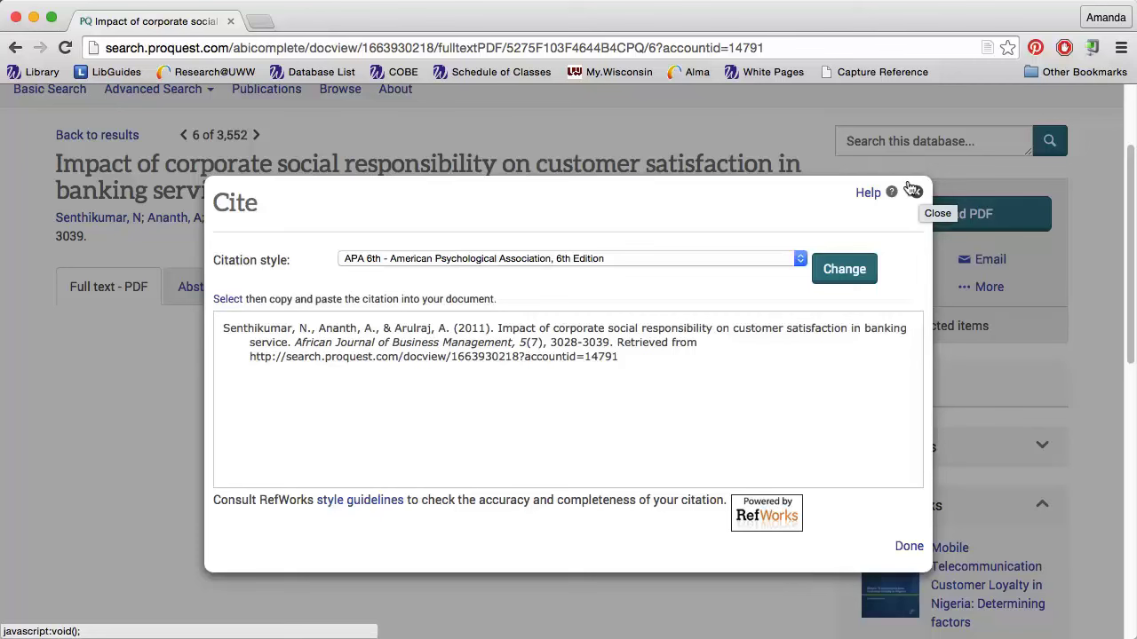
click(912, 190)
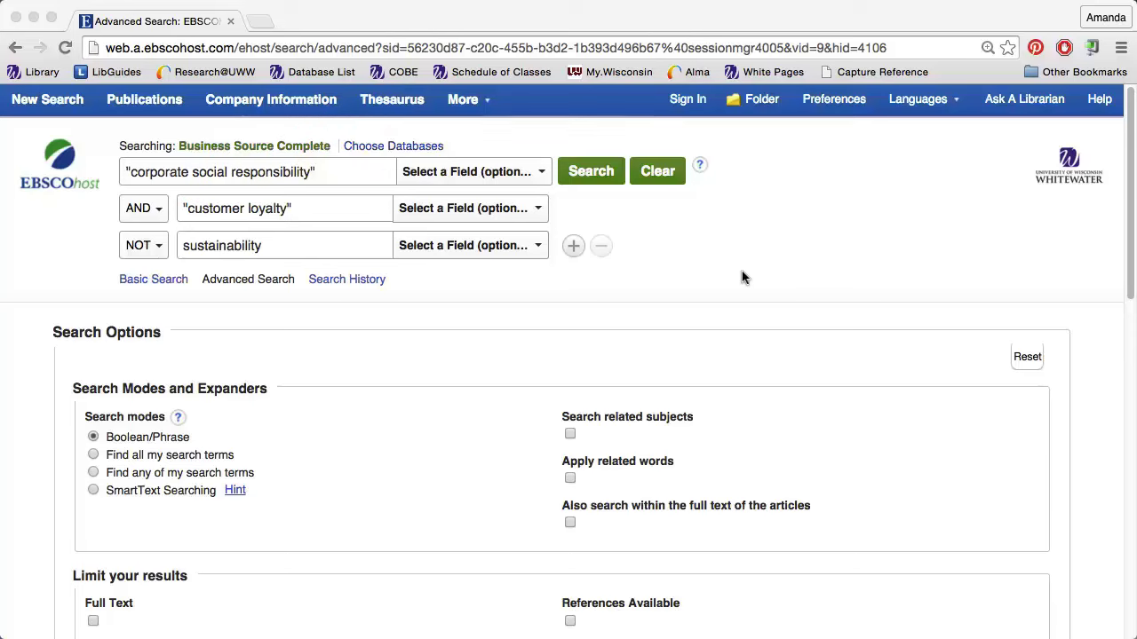
In EBSCOhost, check the Boolean operator choices and keep the operator as AND.
click(147, 207)
click(148, 208)
click(149, 208)
click(149, 207)
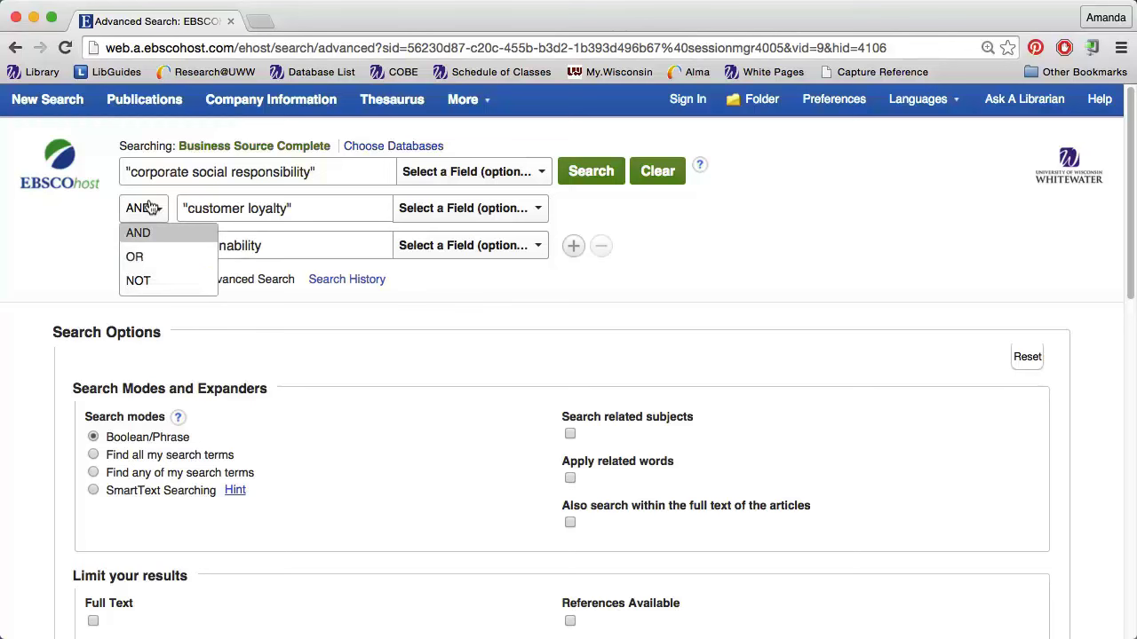
click(149, 207)
Run the search and scroll through the 97 results.
click(591, 171)
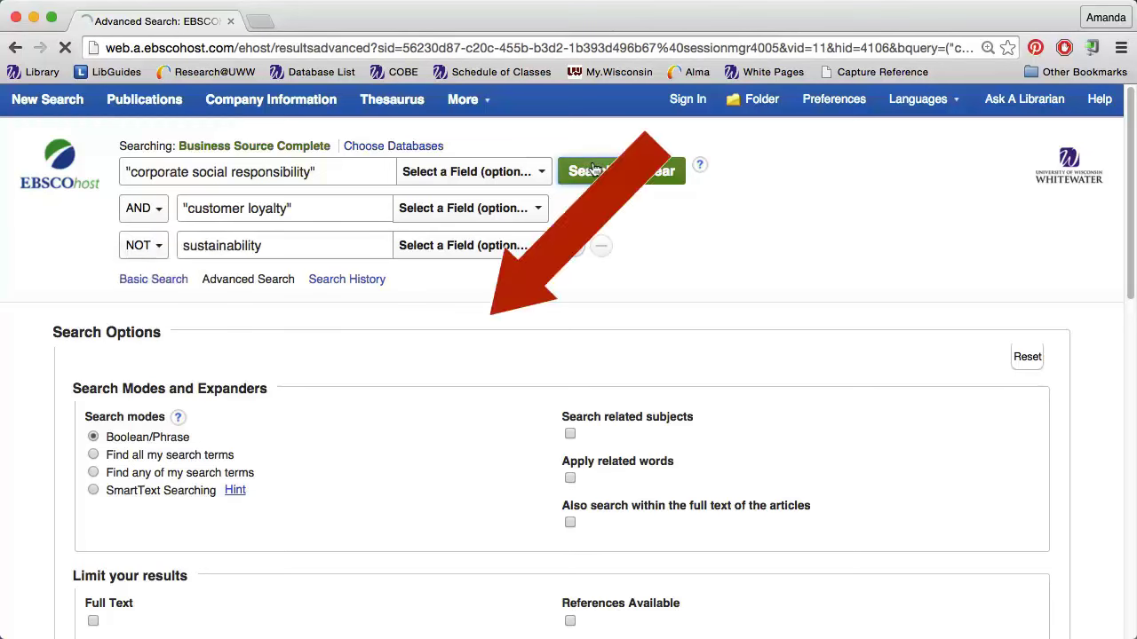
scroll(839, 404, down, 3)
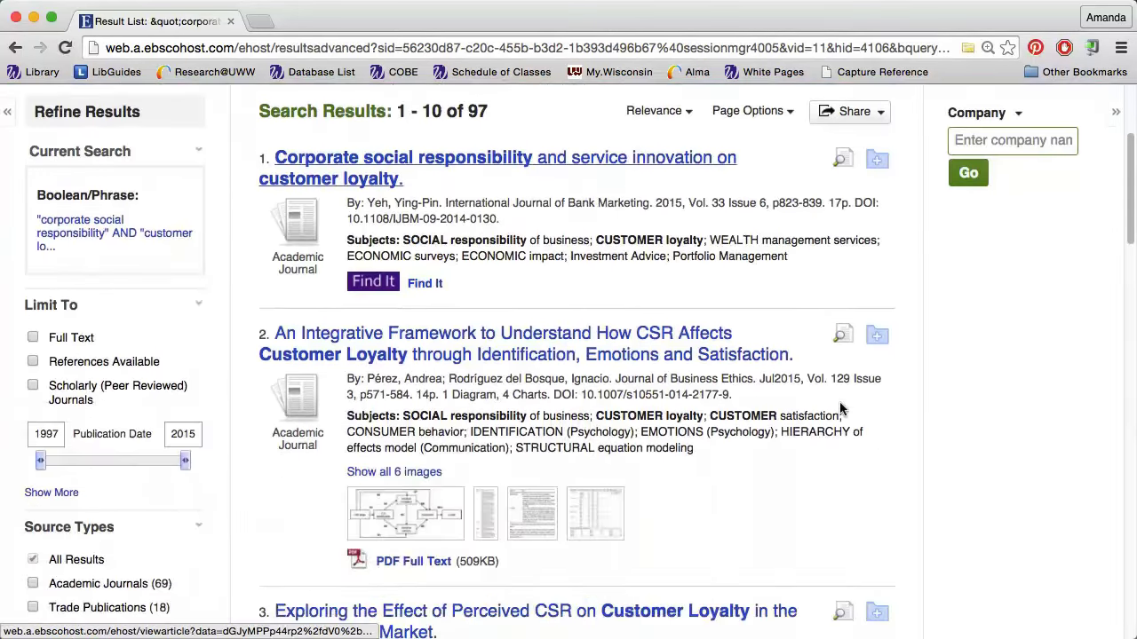
scroll(839, 408, down, 4)
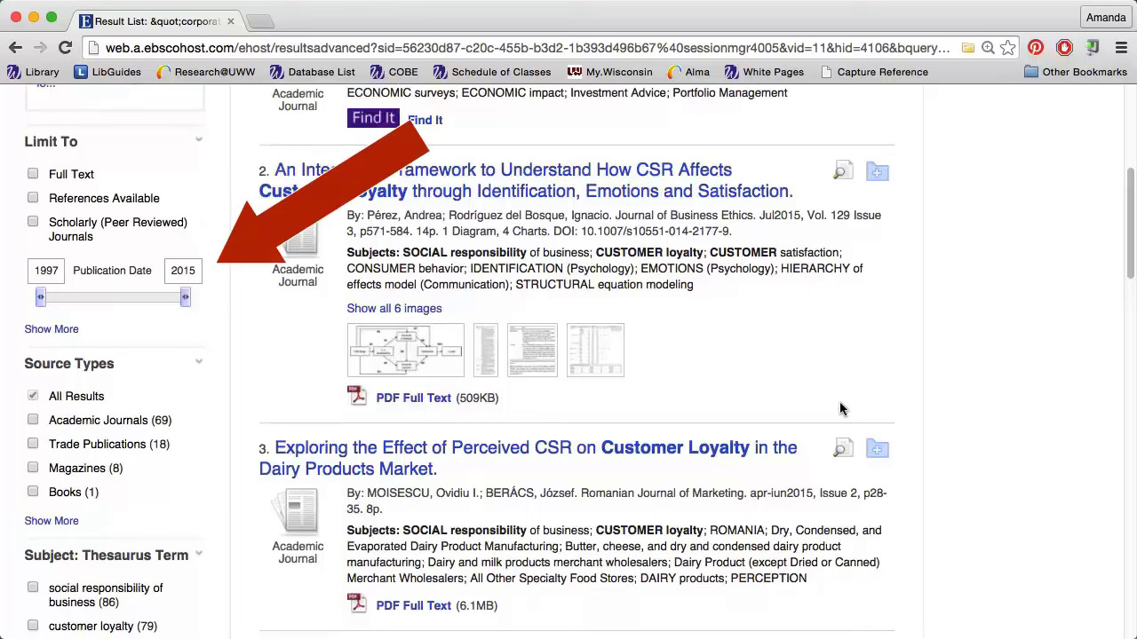
scroll(368, 462, down, 10)
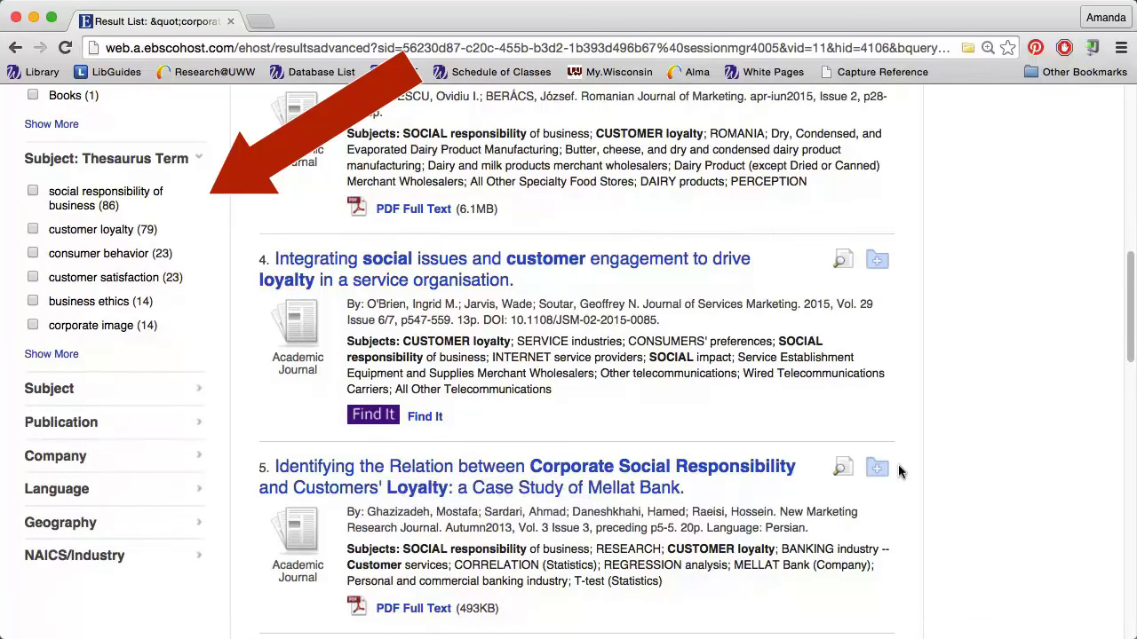
Open result 5, the Mellat Bank CSR and customer loyalty study, and check its abstract.
click(578, 466)
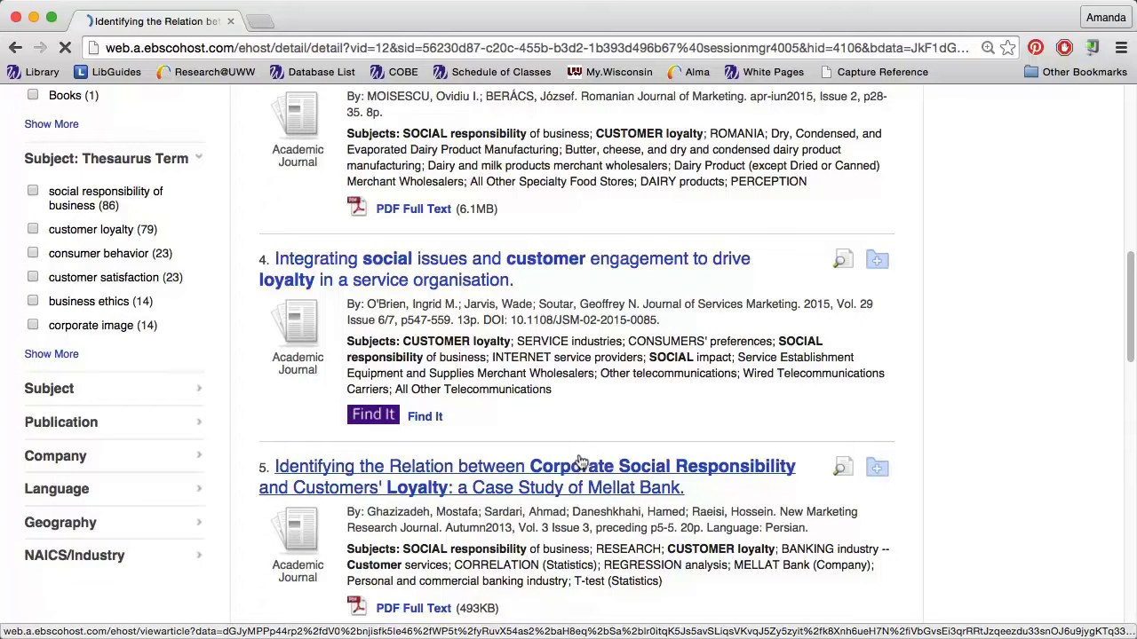
scroll(641, 469, down, 7)
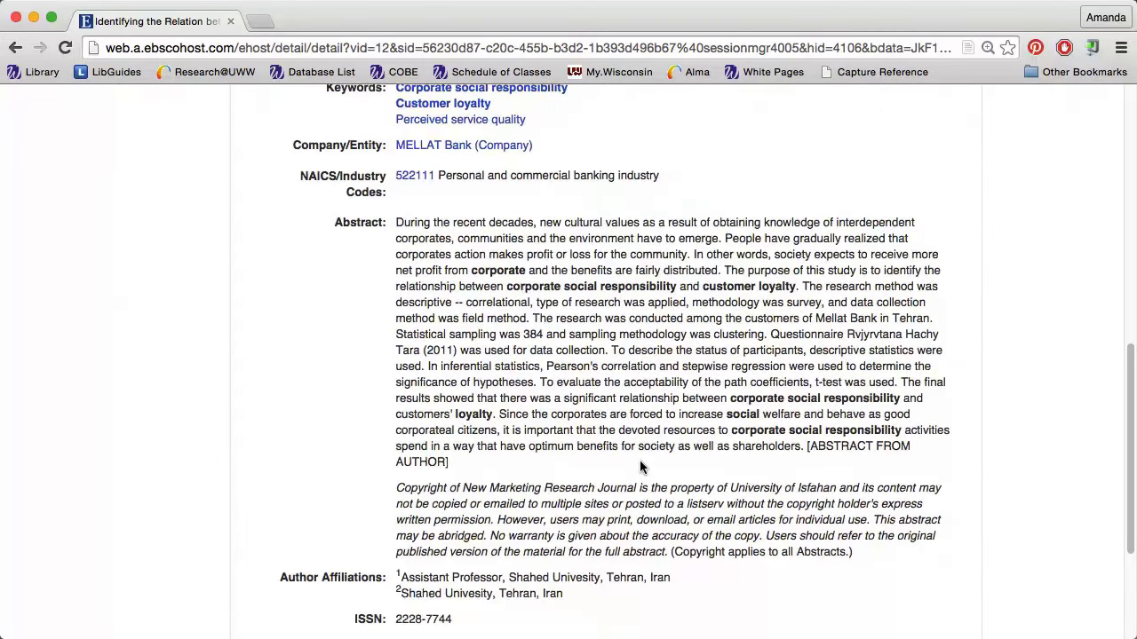
scroll(639, 460, up, 6)
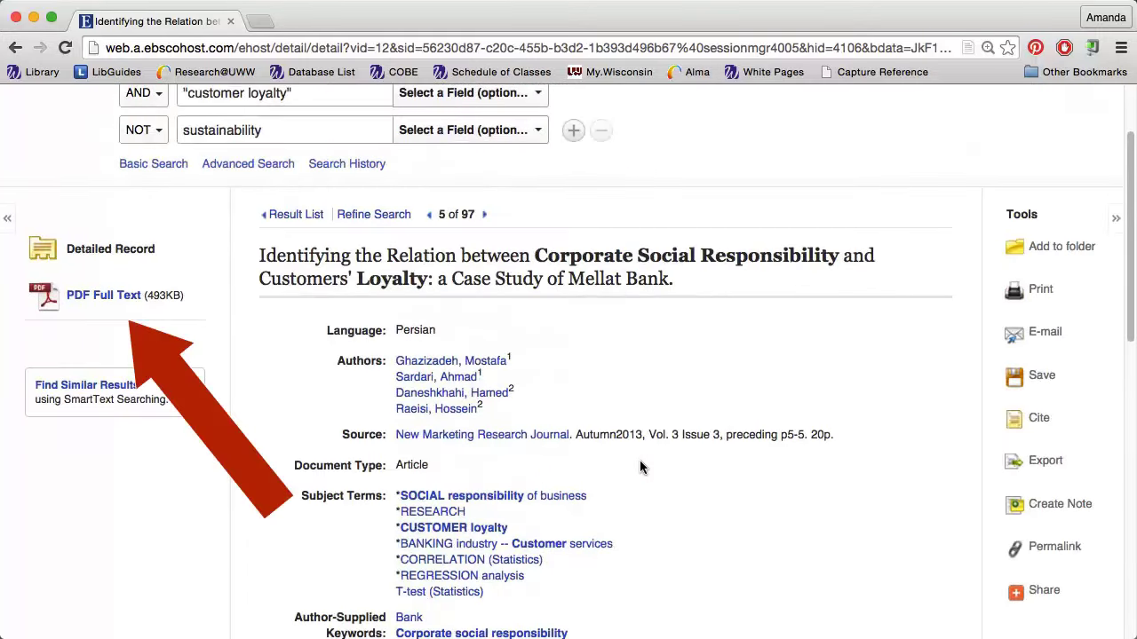